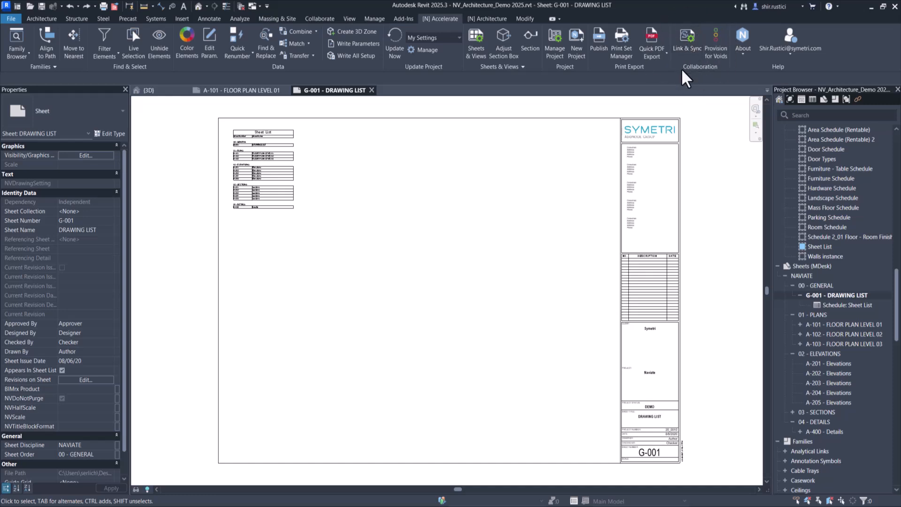
Open Naviate Imprint and create a new imprint from Material Schedule.xlsx using the Sheet1 Print_Area range
{"action": "left_click", "coordinate": [688, 47]}
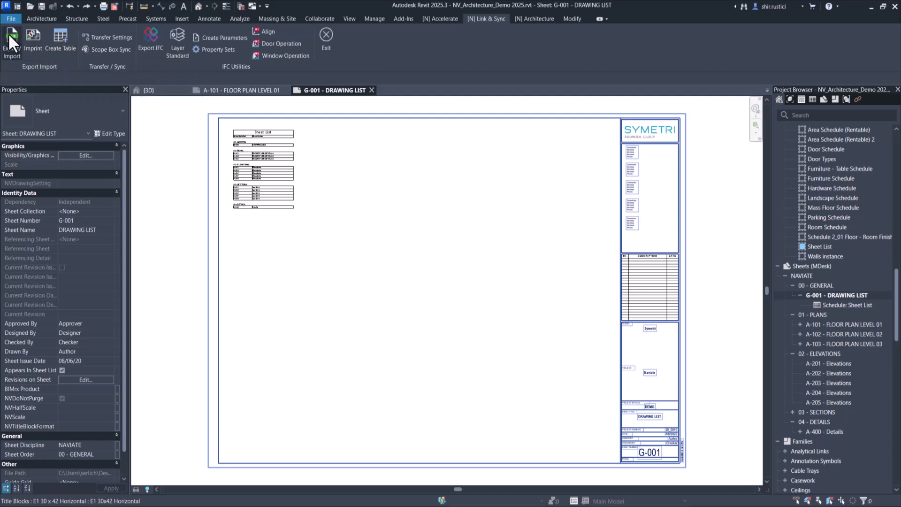
{"action": "left_click", "coordinate": [39, 50]}
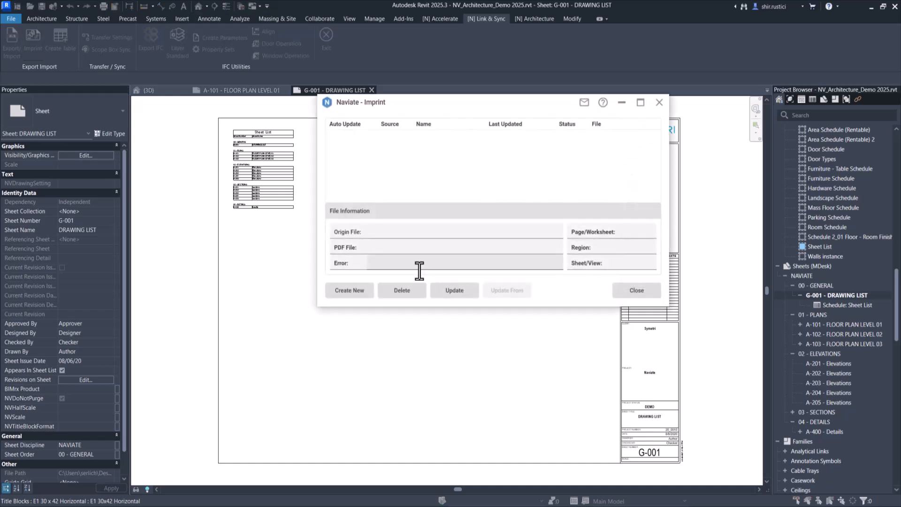
{"action": "left_click_drag", "start_coordinate": [450, 107], "coordinate": [424, 106]}
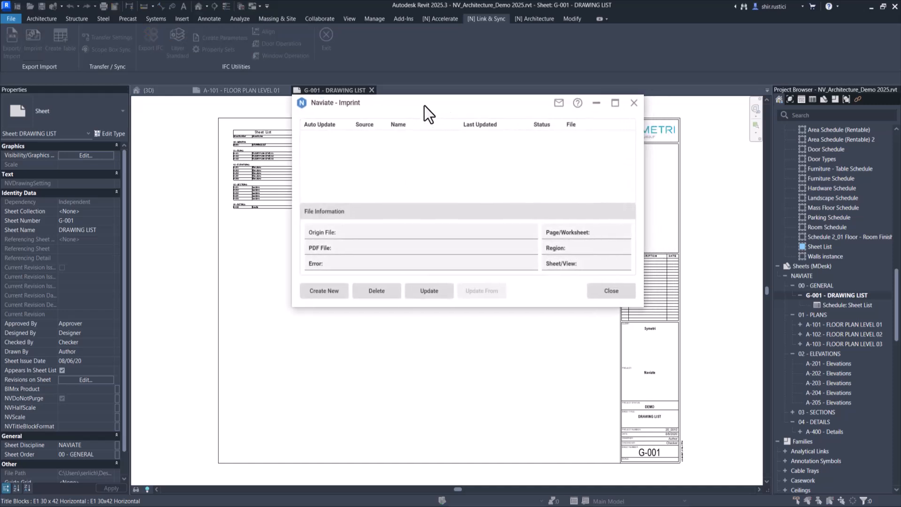
{"action": "left_click", "coordinate": [339, 292]}
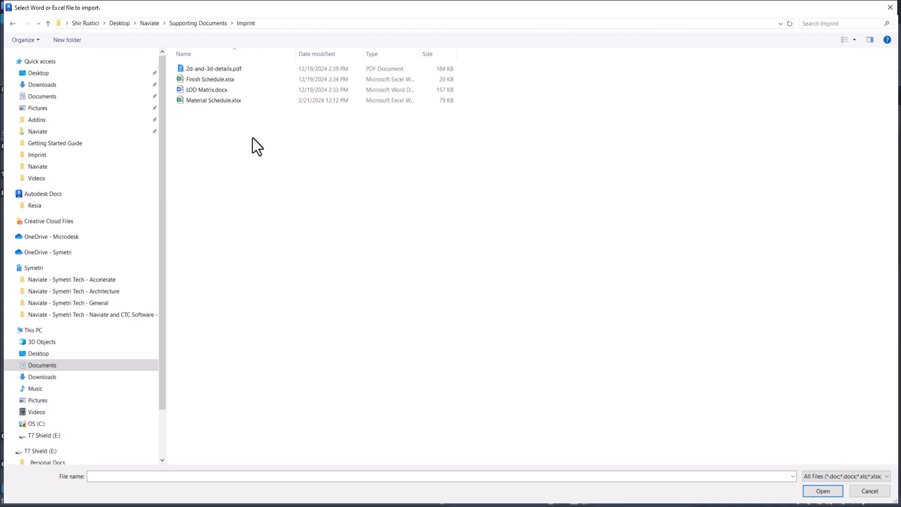
{"action": "left_click", "coordinate": [246, 102]}
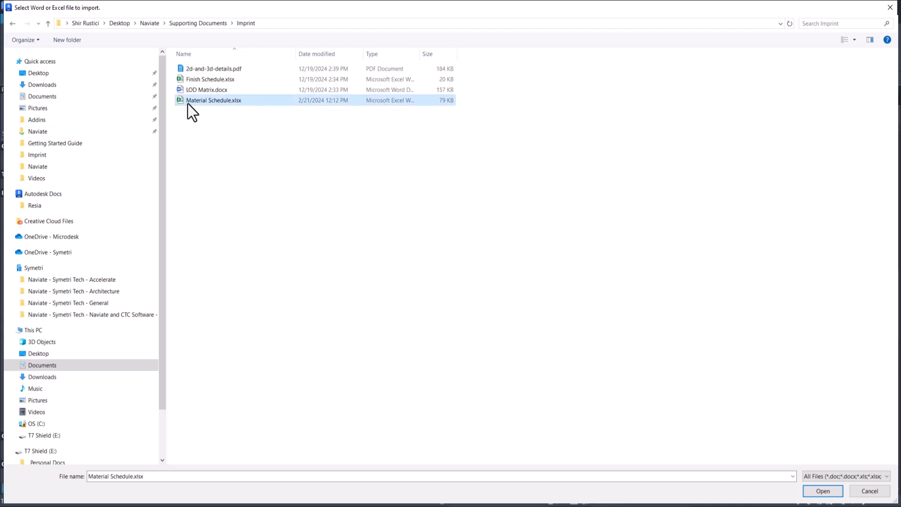
{"action": "left_click", "coordinate": [823, 491]}
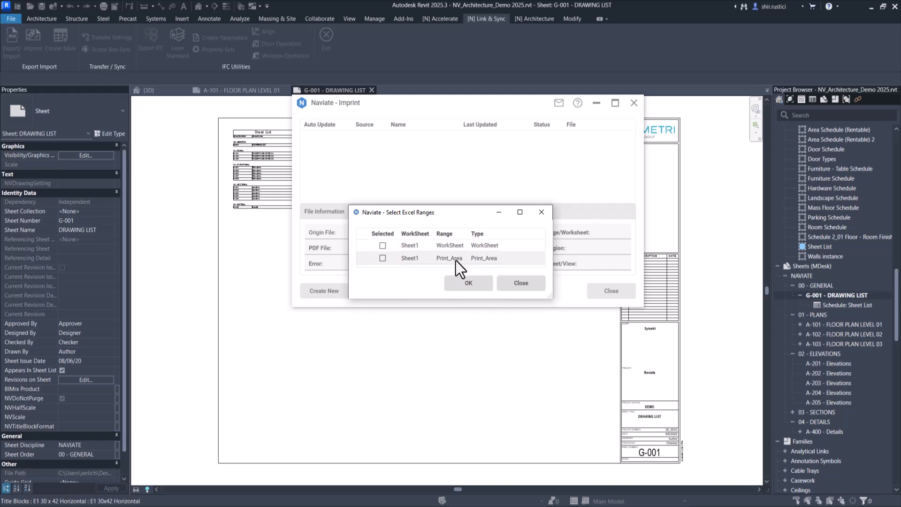
{"action": "left_click", "coordinate": [384, 259]}
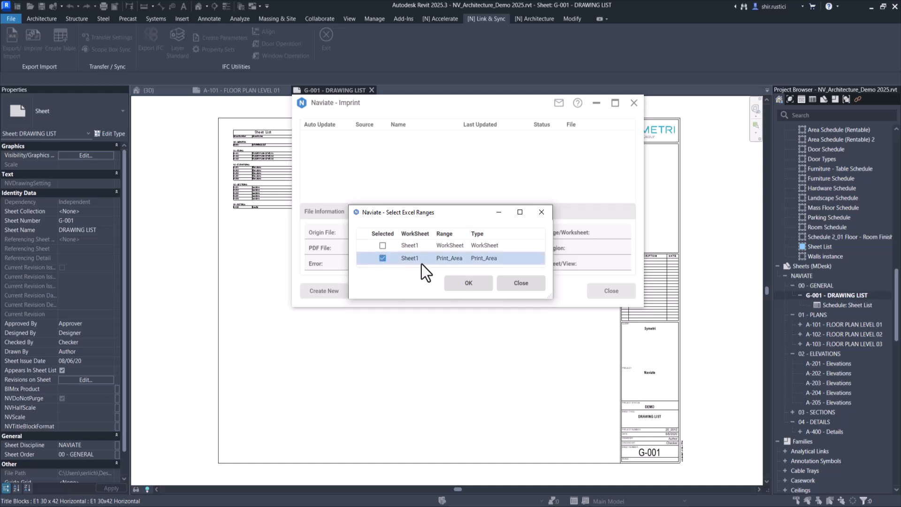
{"action": "left_click", "coordinate": [465, 282]}
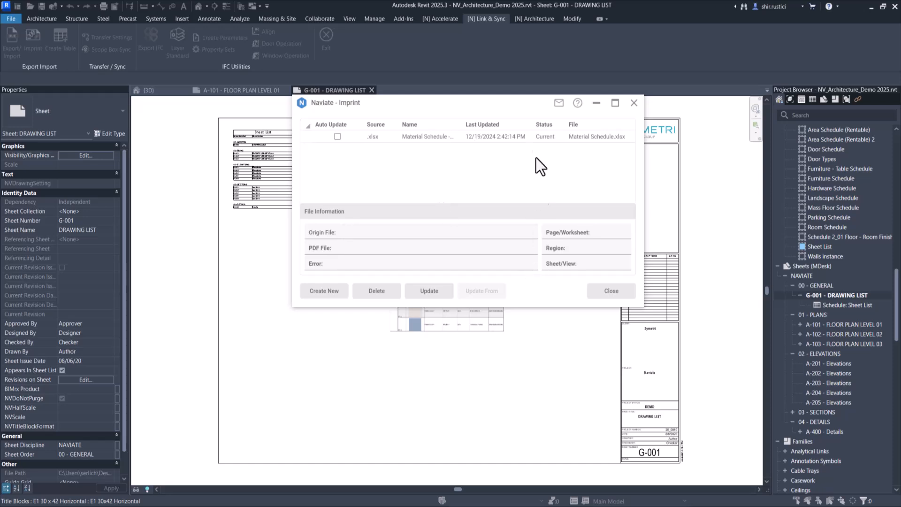
Close the Imprint dialog and move the material schedule image toward the top of the sheet
{"action": "left_click_drag", "start_coordinate": [519, 101], "coordinate": [238, 69]}
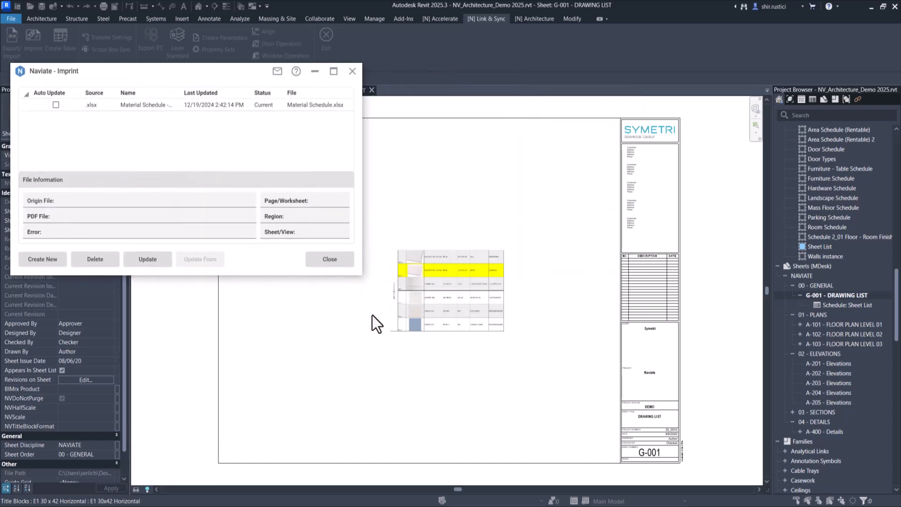
{"action": "left_click", "coordinate": [328, 260]}
{"action": "left_click", "coordinate": [423, 282]}
{"action": "scroll", "coordinate": [468, 285], "scroll_direction": "up", "scroll_amount": 3}
{"action": "left_click_drag", "start_coordinate": [469, 284], "coordinate": [514, 217]}
{"action": "left_click", "coordinate": [546, 362]}
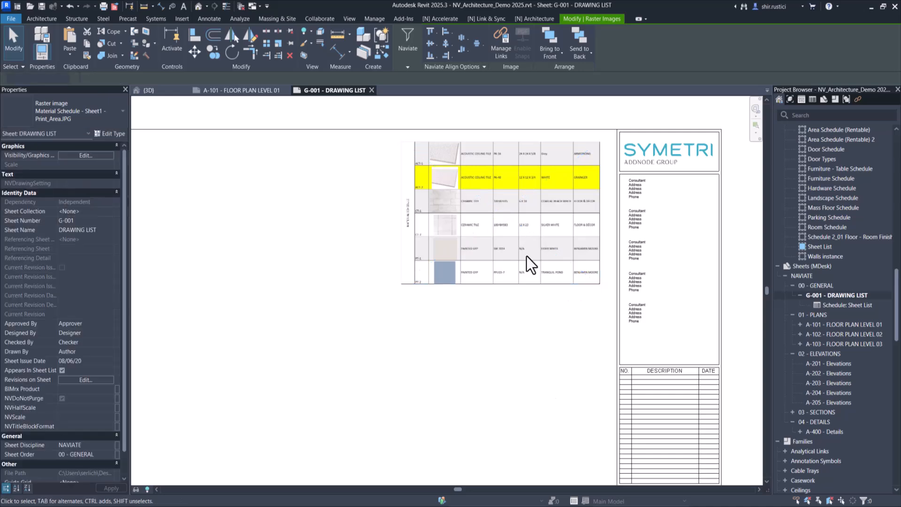
Zoom in to inspect the imported material schedule image on the sheet
{"action": "scroll", "coordinate": [497, 143], "scroll_direction": "up", "scroll_amount": 3}
{"action": "scroll", "coordinate": [588, 298], "scroll_direction": "up", "scroll_amount": 2}
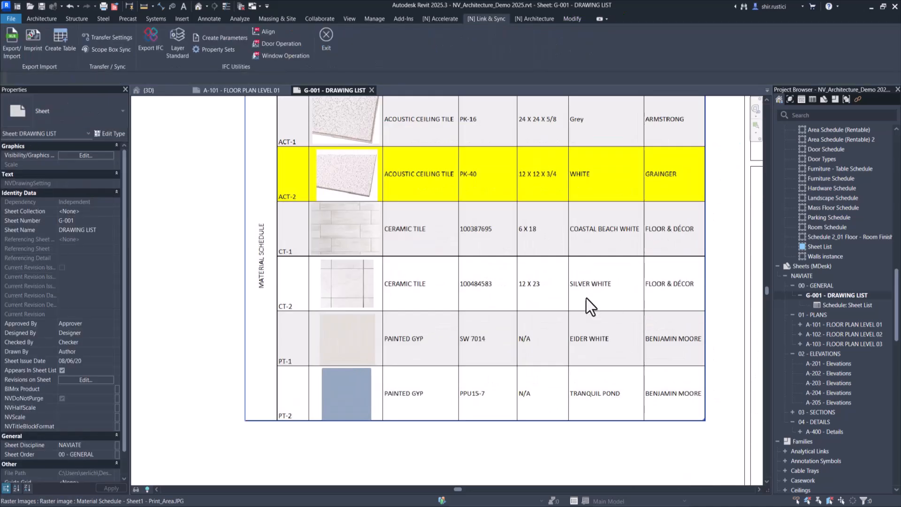
{"action": "scroll", "coordinate": [587, 298], "scroll_direction": "down", "scroll_amount": 2}
{"action": "scroll", "coordinate": [536, 348], "scroll_direction": "down", "scroll_amount": 2}
{"action": "middle_click_drag", "start_coordinate": [534, 348], "coordinate": [515, 272]}
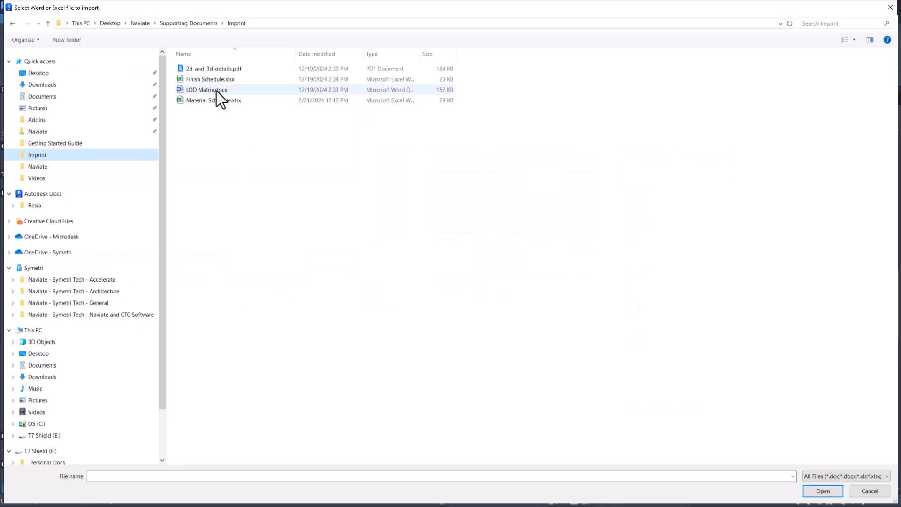
Imprint page 1 of LOD Matrix.docx onto the sheet and close the Imprint dialog
{"action": "left_click", "coordinate": [218, 90]}
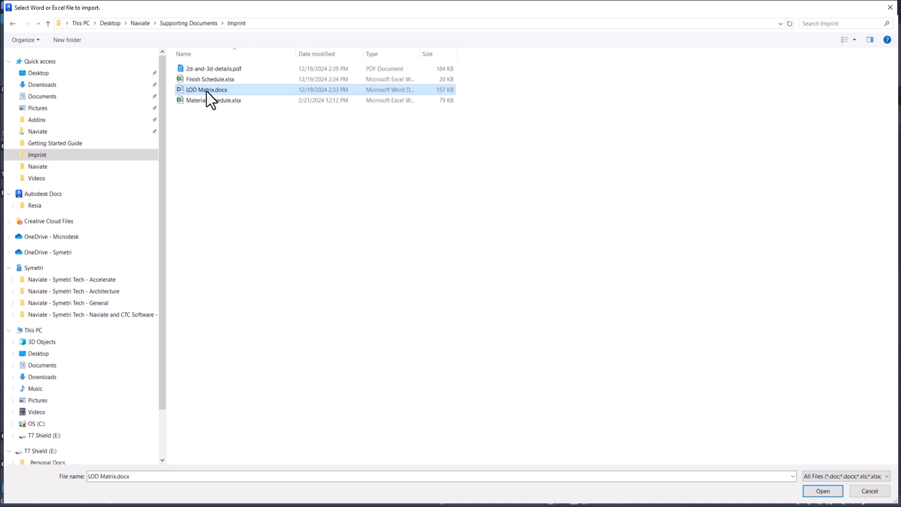
{"action": "left_click", "coordinate": [830, 492]}
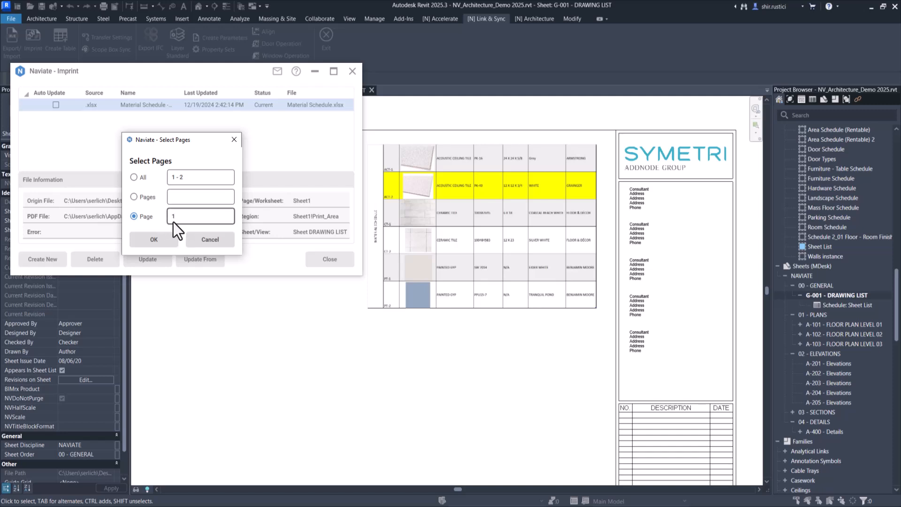
{"action": "left_click", "coordinate": [167, 243]}
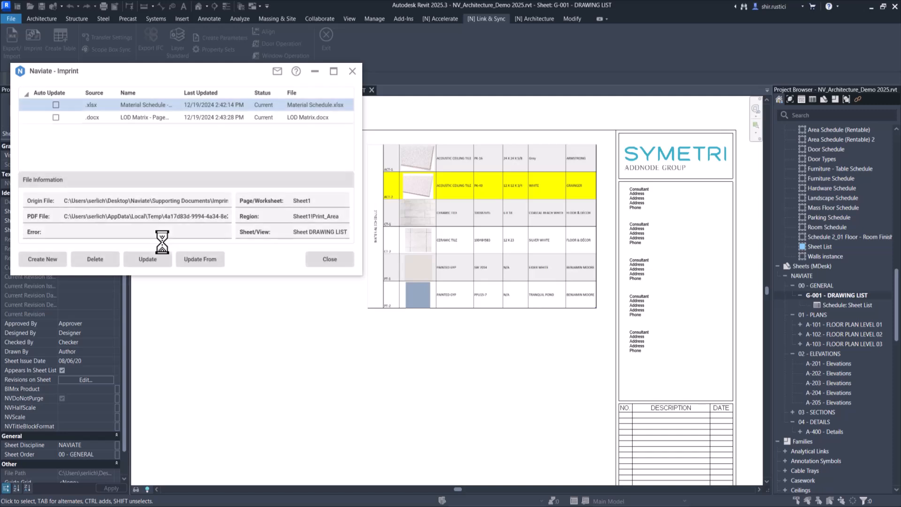
{"action": "left_click", "coordinate": [331, 262]}
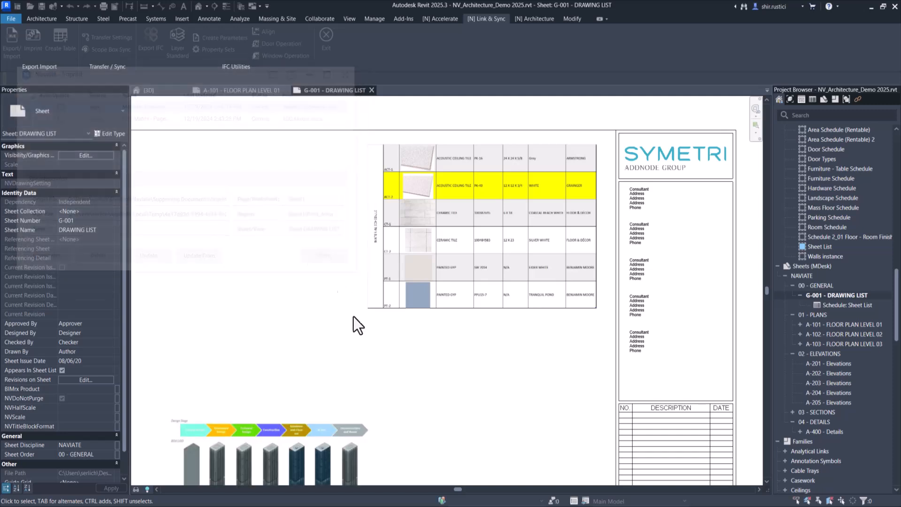
Position the LOD Matrix image below the material schedule on the sheet
{"action": "left_click_drag", "start_coordinate": [287, 337], "coordinate": [431, 306]}
{"action": "scroll", "coordinate": [399, 291], "scroll_direction": "up", "scroll_amount": 5}
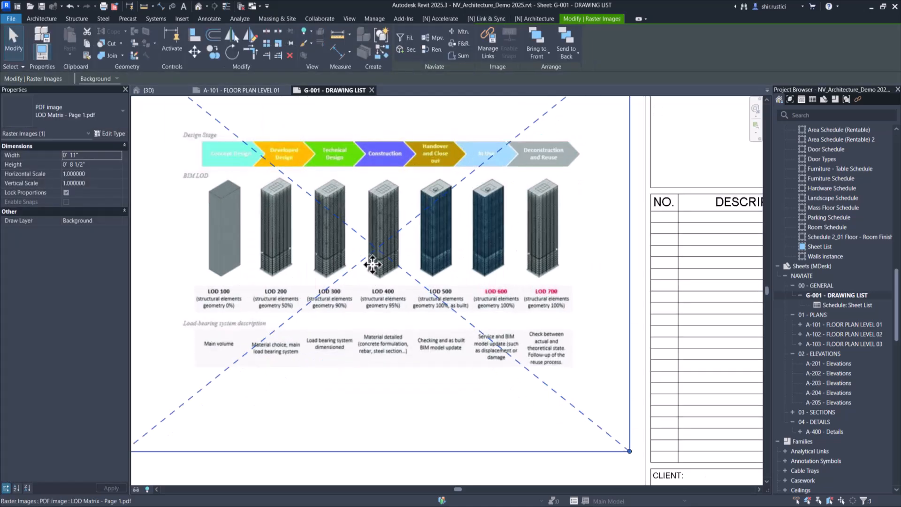
{"action": "scroll", "coordinate": [373, 265], "scroll_direction": "down", "scroll_amount": 3}
{"action": "left_click", "coordinate": [388, 390]}
{"action": "scroll", "coordinate": [399, 230], "scroll_direction": "down", "scroll_amount": 1}
{"action": "middle_click_drag", "start_coordinate": [406, 235], "coordinate": [420, 268]}
Create a new imprint of all pages of 2d-and-3d-details.pdf from the Imprint folder
{"action": "left_click", "coordinate": [34, 40]}
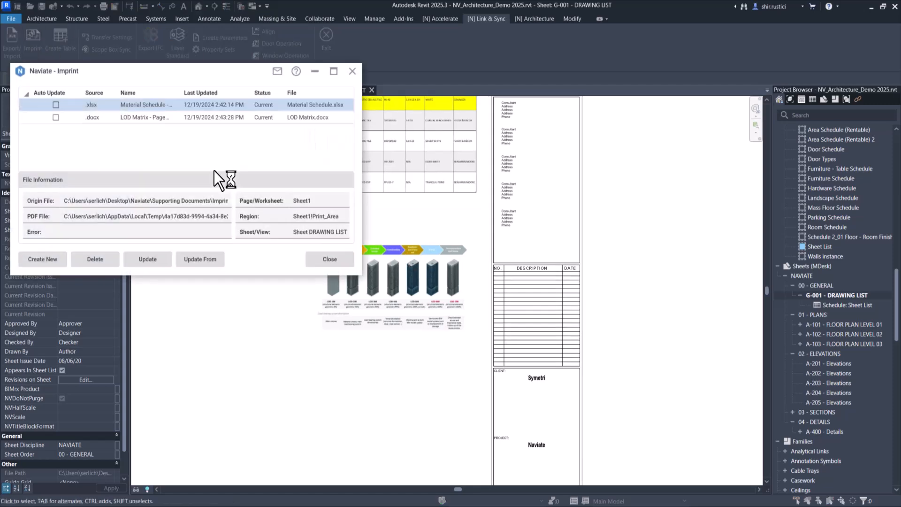
{"action": "left_click", "coordinate": [44, 260]}
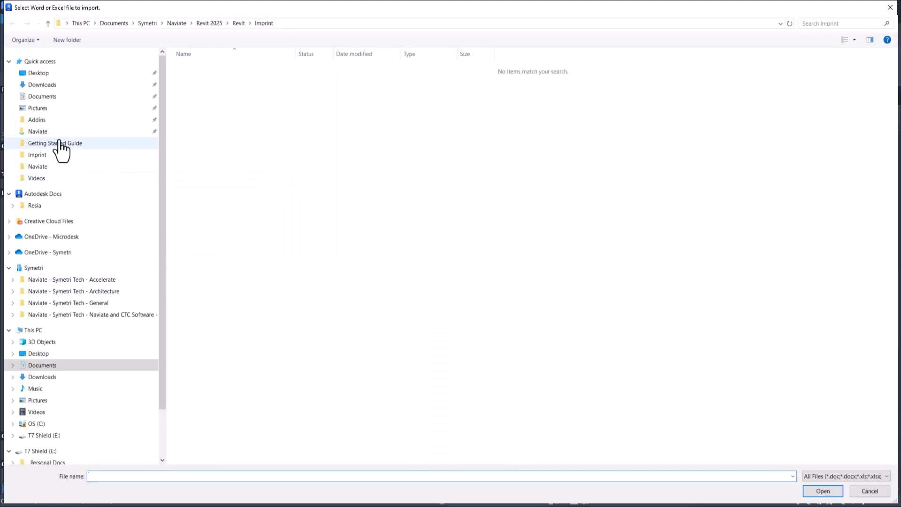
{"action": "left_click", "coordinate": [56, 155]}
{"action": "left_click", "coordinate": [266, 78]}
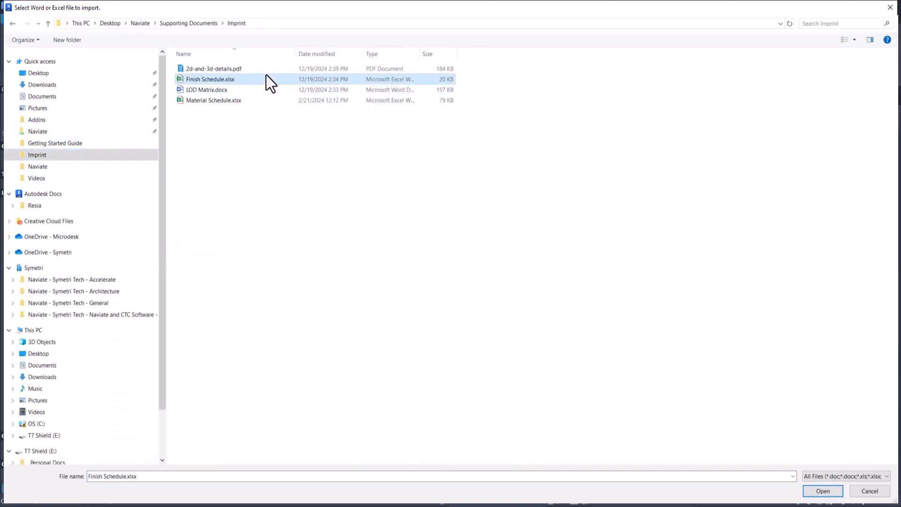
{"action": "left_click", "coordinate": [222, 70]}
{"action": "left_click", "coordinate": [820, 492]}
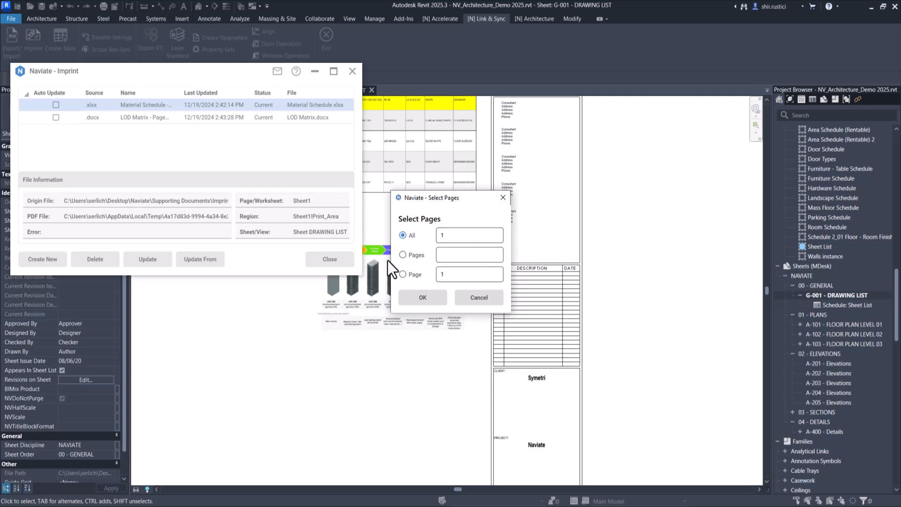
{"action": "left_click", "coordinate": [436, 302]}
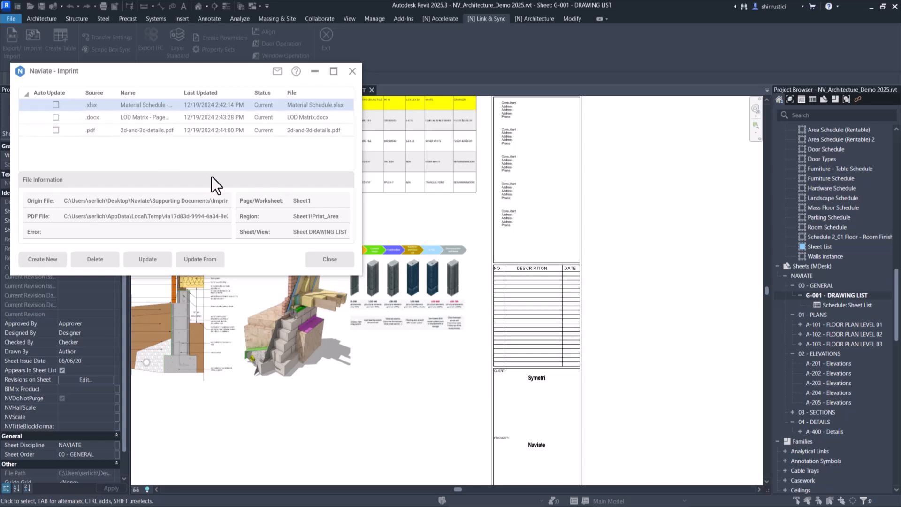
Close the Imprint dialog and place the details image below the LOD Matrix image
{"action": "left_click", "coordinate": [323, 256]}
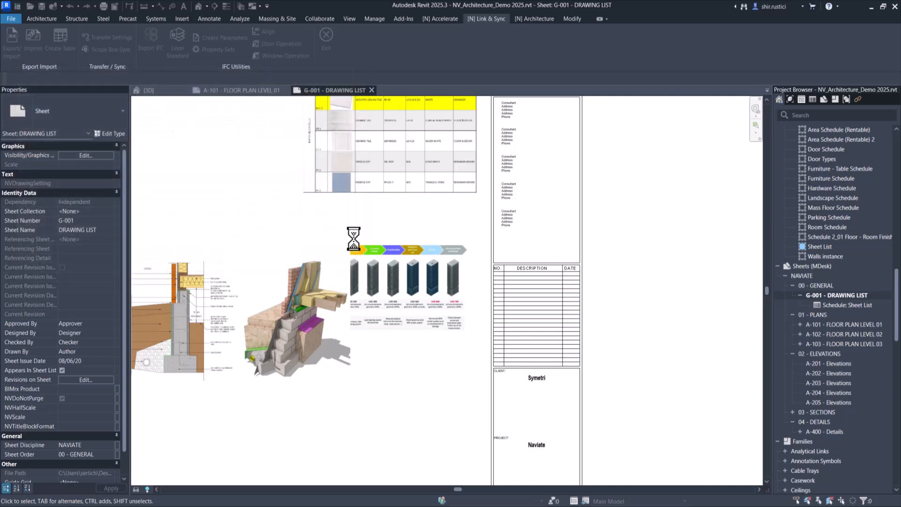
{"action": "left_click_drag", "start_coordinate": [368, 252], "coordinate": [455, 327]}
{"action": "left_click", "coordinate": [324, 219]}
{"action": "middle_click_drag", "start_coordinate": [648, 259], "coordinate": [592, 315]}
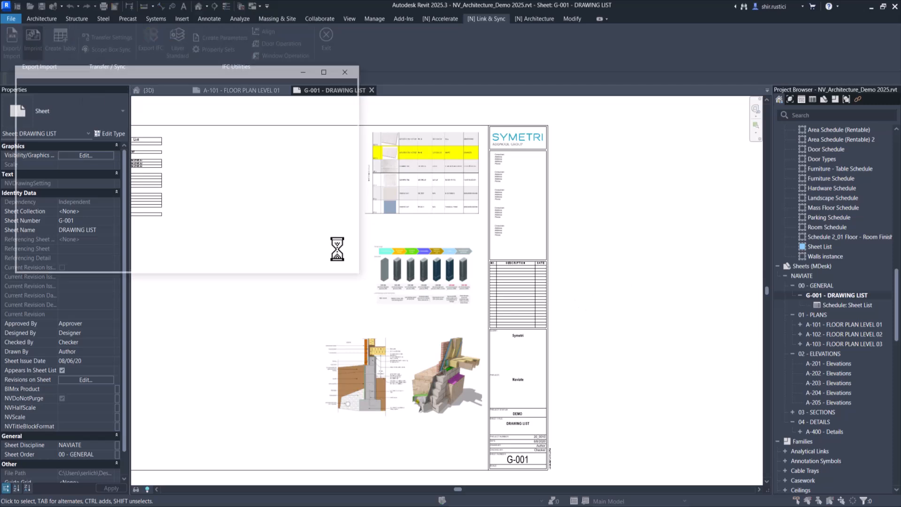
Enable Auto Update for the Material Schedule imprint and try updating the imprints
{"action": "left_click_drag", "start_coordinate": [208, 78], "coordinate": [322, 91]}
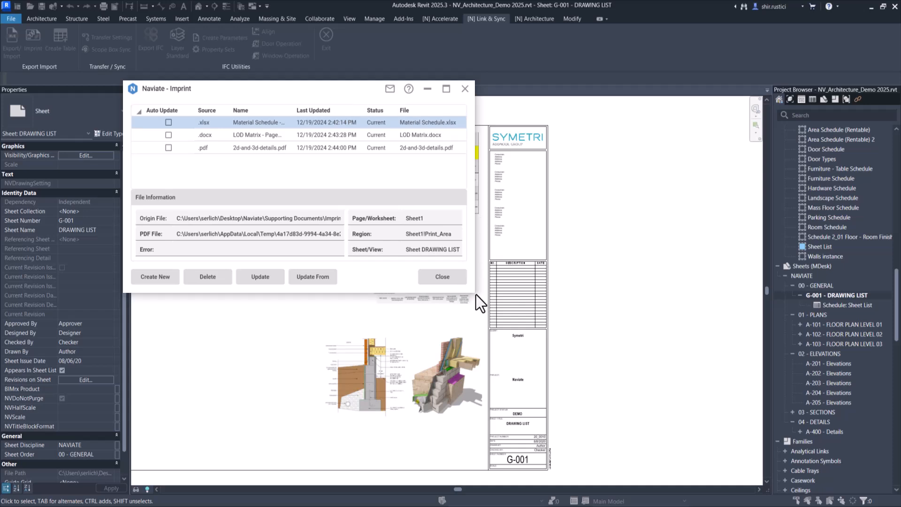
{"action": "left_click_drag", "start_coordinate": [477, 295], "coordinate": [604, 326]}
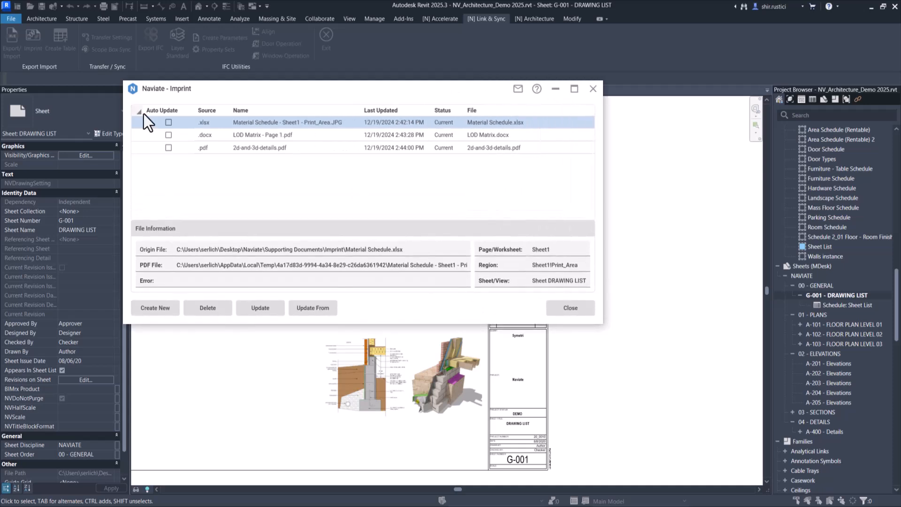
{"action": "left_click", "coordinate": [168, 126]}
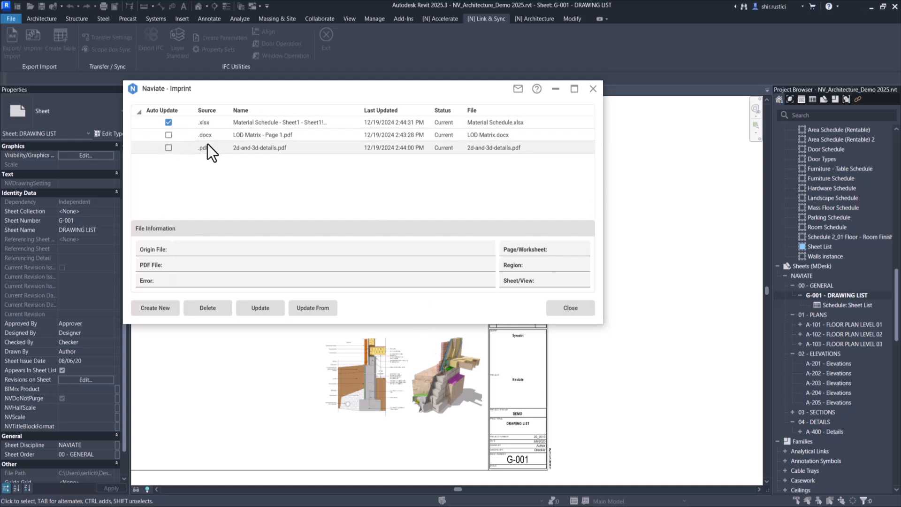
{"action": "left_click", "coordinate": [258, 308]}
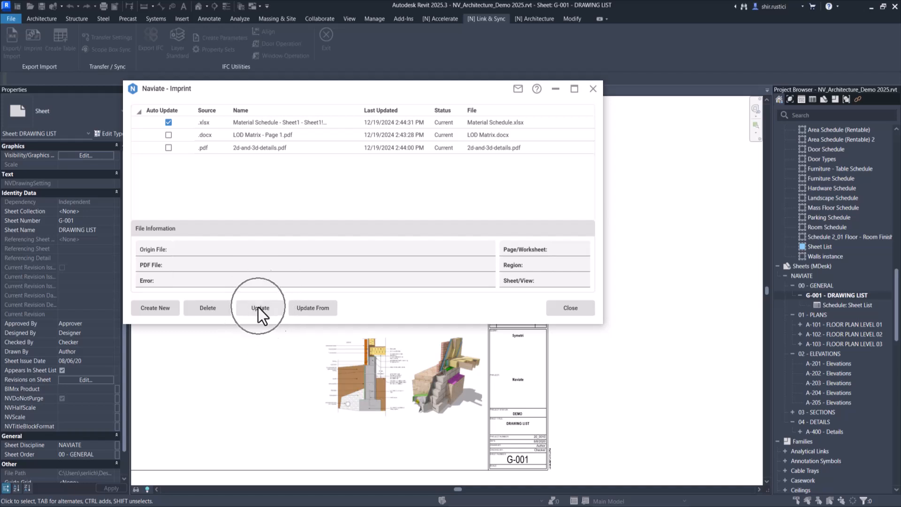
{"action": "left_click", "coordinate": [259, 308]}
{"action": "left_click", "coordinate": [302, 312]}
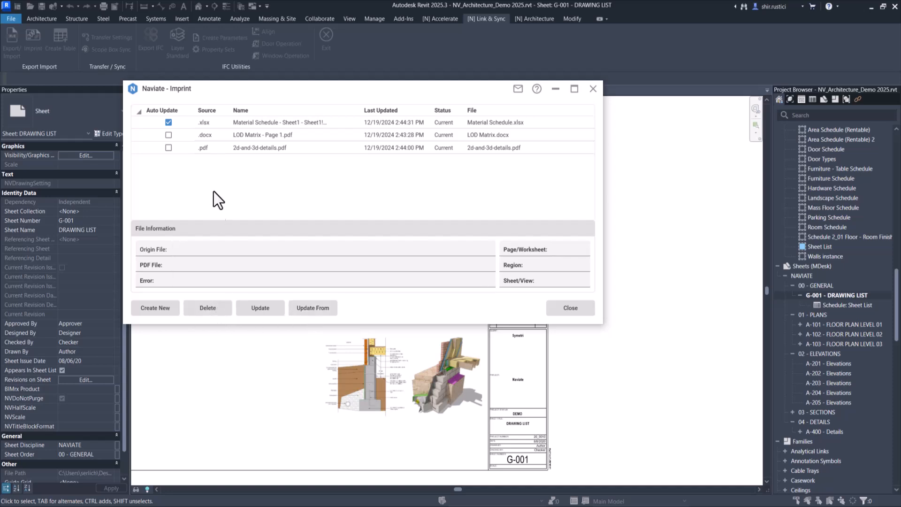
Review the file information of each imprinted file in the list
{"action": "left_click", "coordinate": [218, 148]}
{"action": "left_click", "coordinate": [211, 314]}
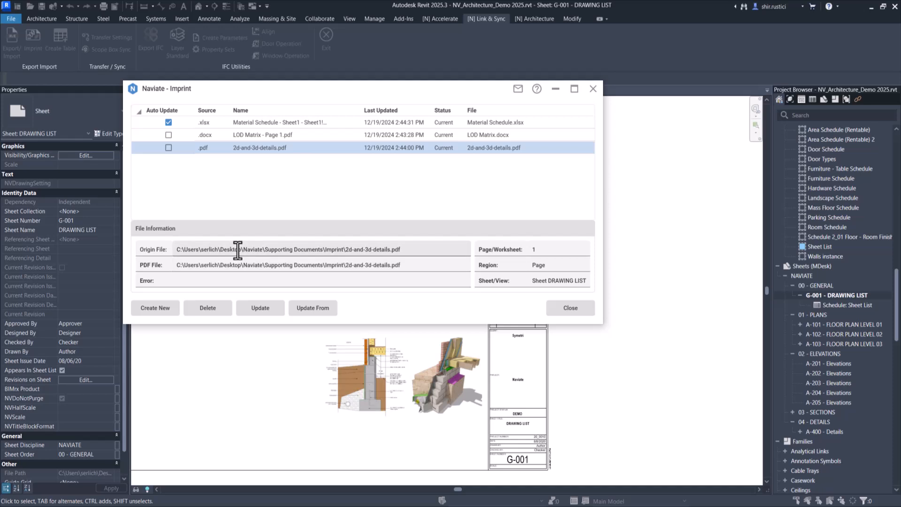
{"action": "left_click", "coordinate": [246, 138]}
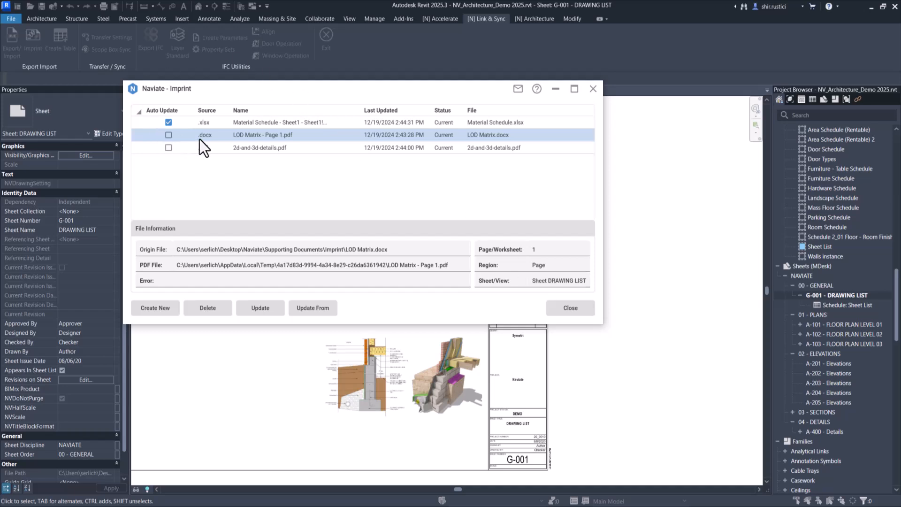
{"action": "left_click", "coordinate": [235, 123]}
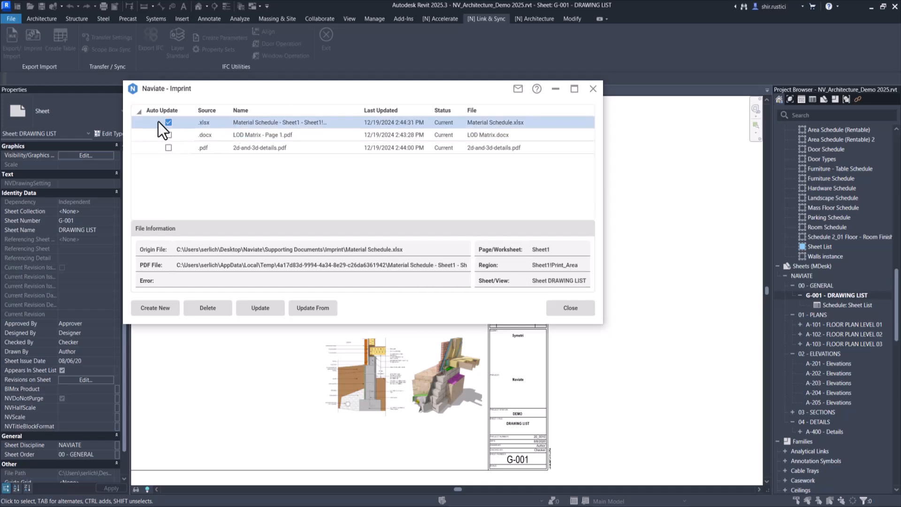
{"action": "left_click", "coordinate": [226, 136]}
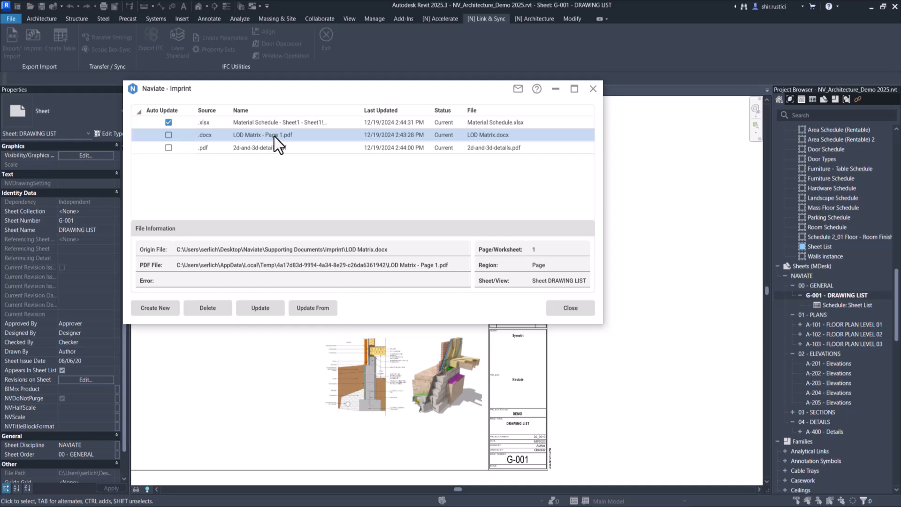
Close the Imprint dialog and open Material Schedule.xlsx in Excel
{"action": "left_click", "coordinate": [593, 88]}
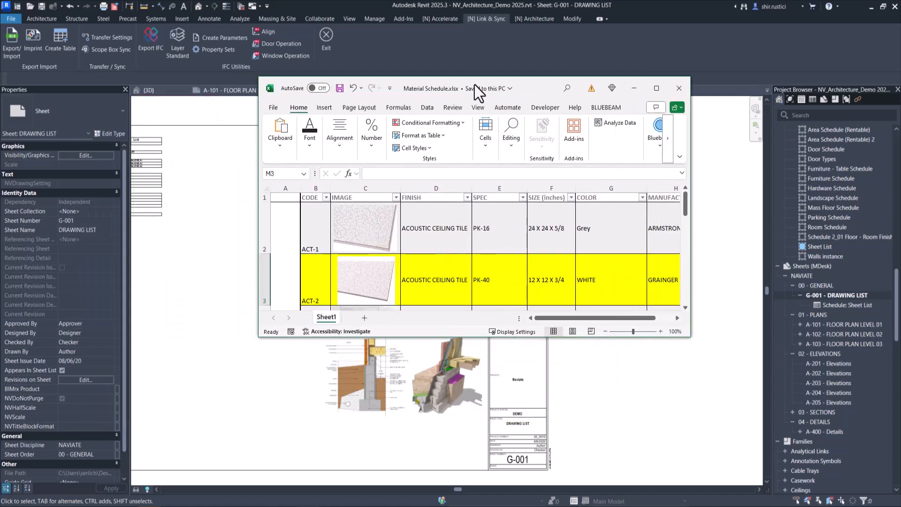
{"action": "double_click", "coordinate": [526, 89]}
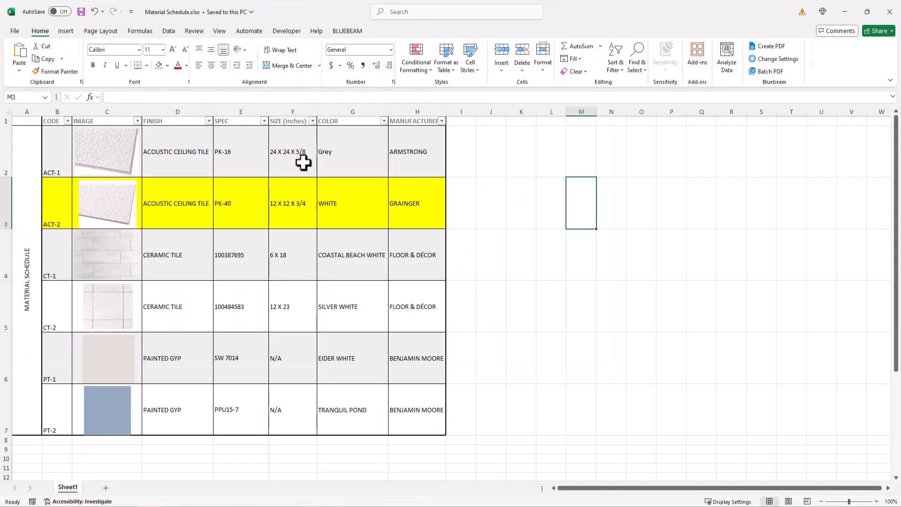
Remove the yellow fill from the ACT-2 row of the material schedule table
{"action": "left_click_drag", "start_coordinate": [61, 199], "coordinate": [402, 199]}
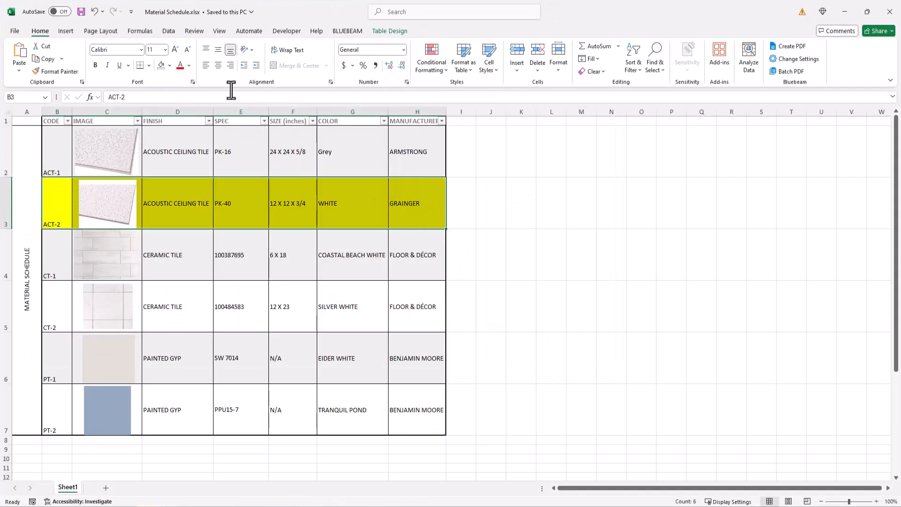
{"action": "left_click", "coordinate": [162, 66]}
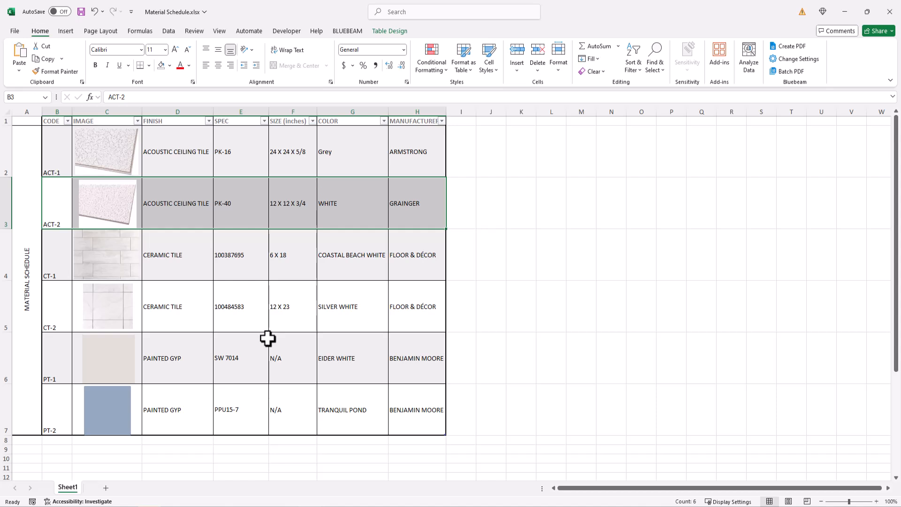
Fill the ACT-1, CT-1 and PT-1 rows with a light blue theme colour and save the workbook
{"action": "left_click", "coordinate": [195, 255]}
{"action": "left_click_drag", "start_coordinate": [60, 171], "coordinate": [426, 171]}
{"action": "left_click_drag", "start_coordinate": [62, 268], "coordinate": [429, 267], "text": "ctrl"}
{"action": "left_click_drag", "start_coordinate": [60, 368], "coordinate": [427, 369], "text": "ctrl"}
{"action": "left_click", "coordinate": [169, 66]}
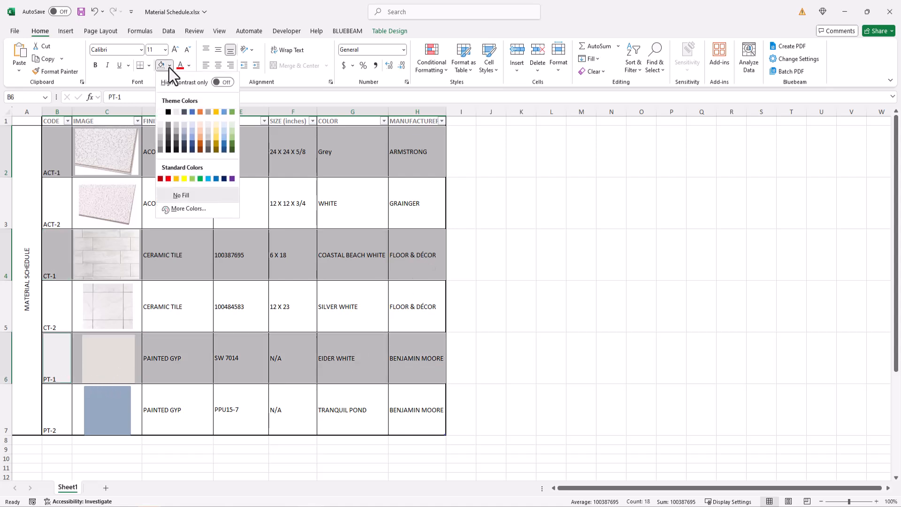
{"action": "left_click", "coordinate": [225, 126]}
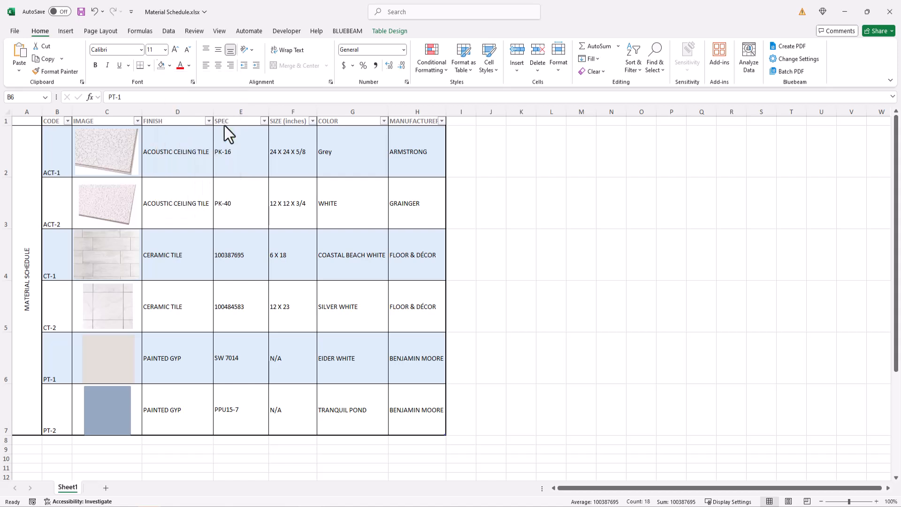
{"action": "left_click", "coordinate": [642, 274]}
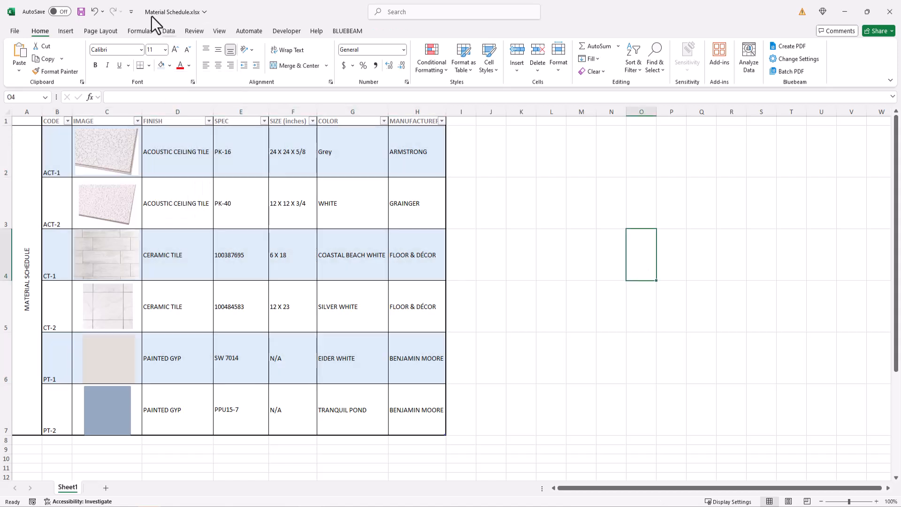
{"action": "left_click", "coordinate": [81, 12]}
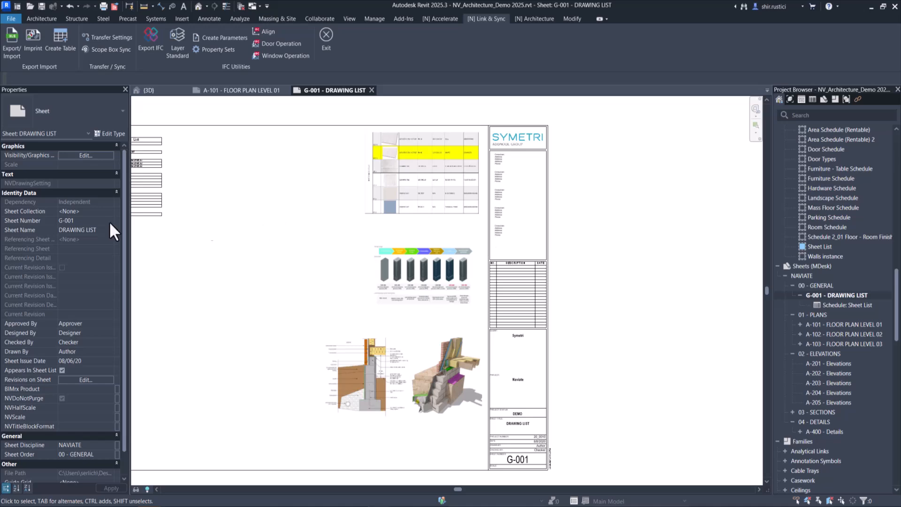
Add the Heading 1 title "PROJECT TO BE IN LOD 300" above the image in LOD Matrix.docx, then save and close it
{"action": "left_click_drag", "start_coordinate": [0, 56], "coordinate": [595, 97]}
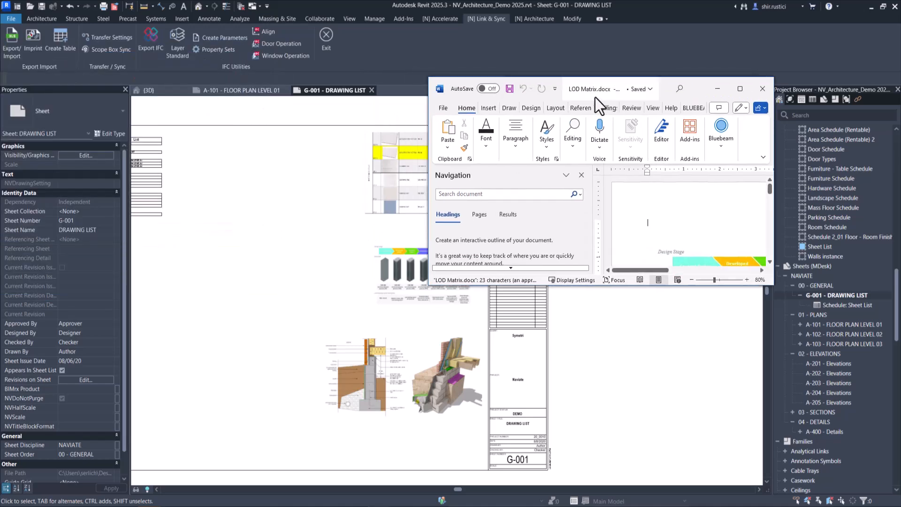
{"action": "double_click", "coordinate": [667, 89]}
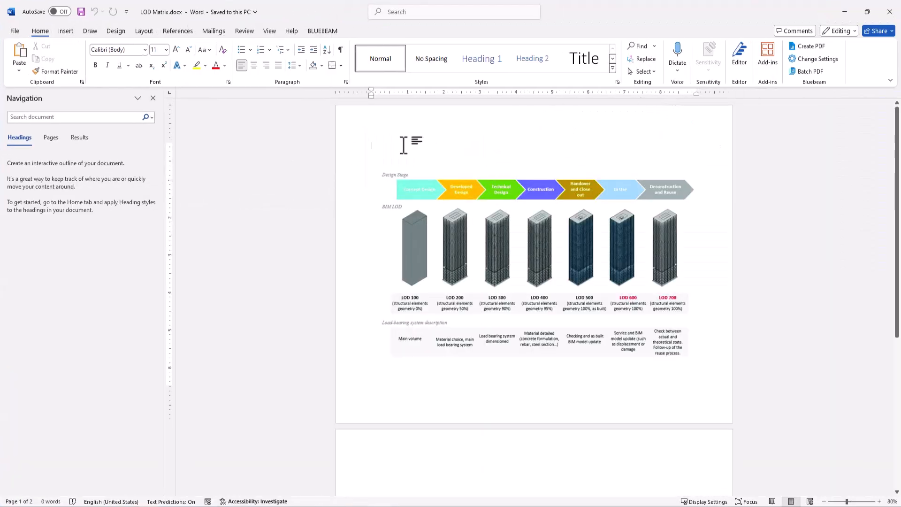
{"action": "left_click", "coordinate": [486, 61]}
{"action": "type", "text": "P"}
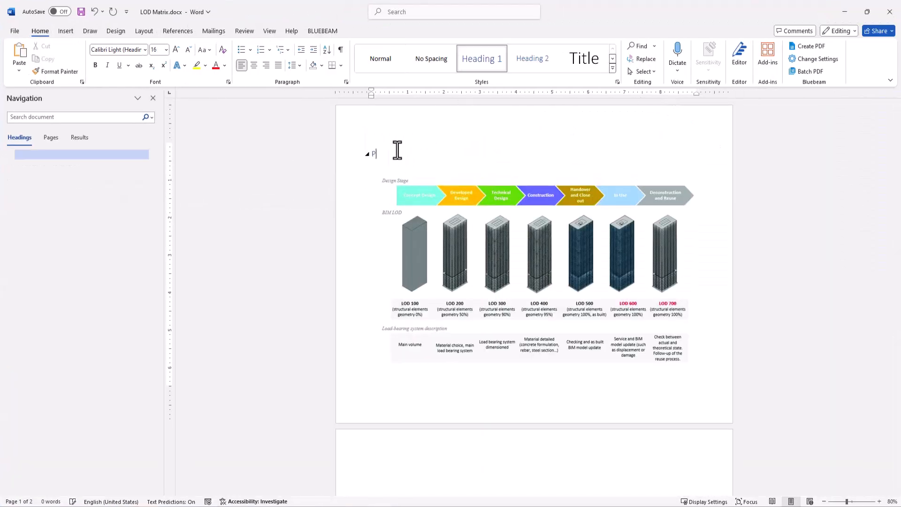
{"action": "type", "text": "ROJECT TO BE IN LOD 3"}
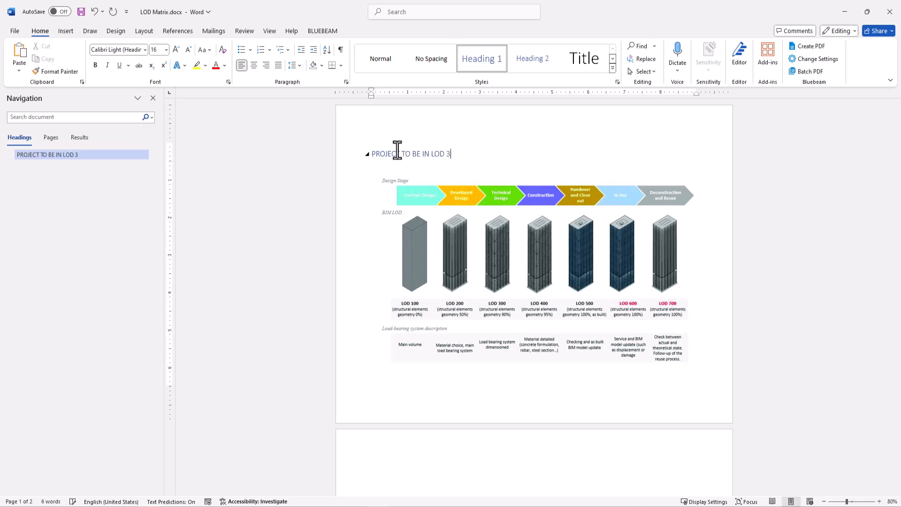
{"action": "type", "text": "00"}
{"action": "key", "text": "Return"}
{"action": "left_click", "coordinate": [85, 13]}
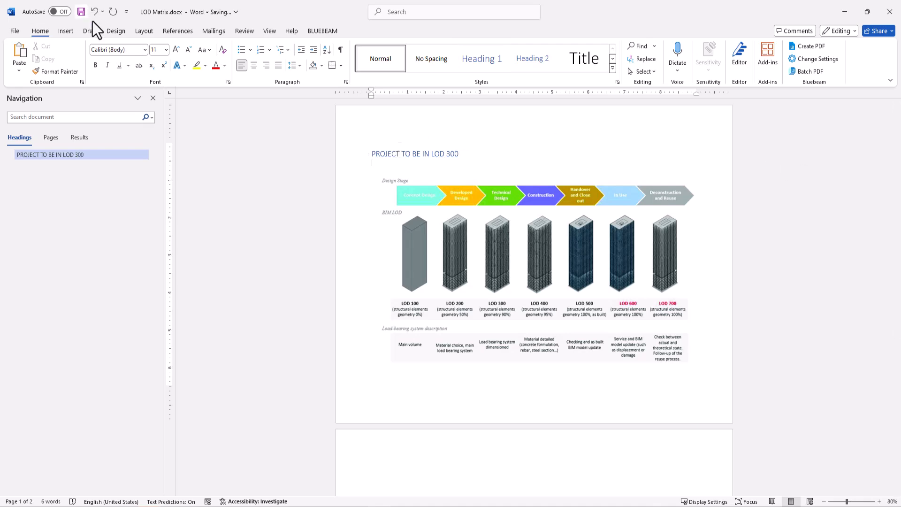
{"action": "left_click", "coordinate": [889, 11]}
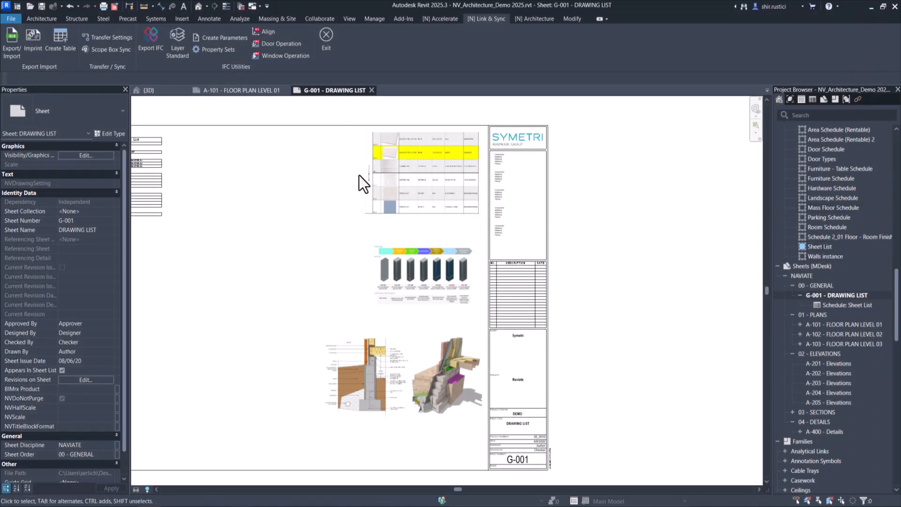
Open the Imprint dialog, update the out-of-date LOD Matrix imprint on the sheet, and close the dialog
{"action": "middle_click_drag", "start_coordinate": [403, 187], "coordinate": [619, 176]}
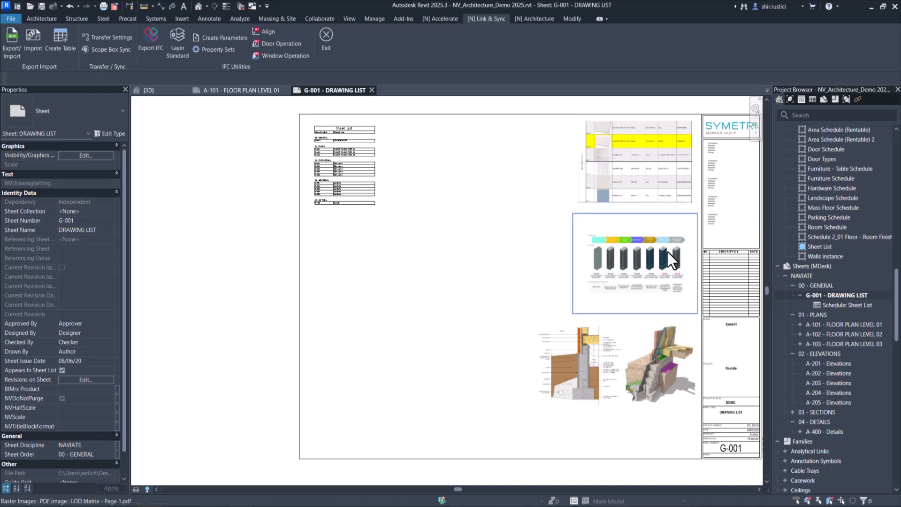
{"action": "scroll", "coordinate": [677, 246], "scroll_direction": "up", "scroll_amount": 4}
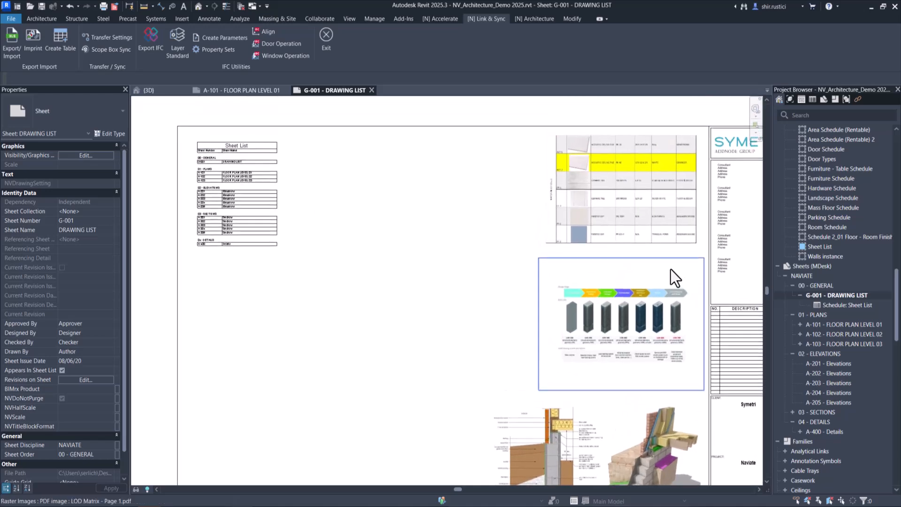
{"action": "middle_click_drag", "start_coordinate": [686, 279], "coordinate": [689, 305]}
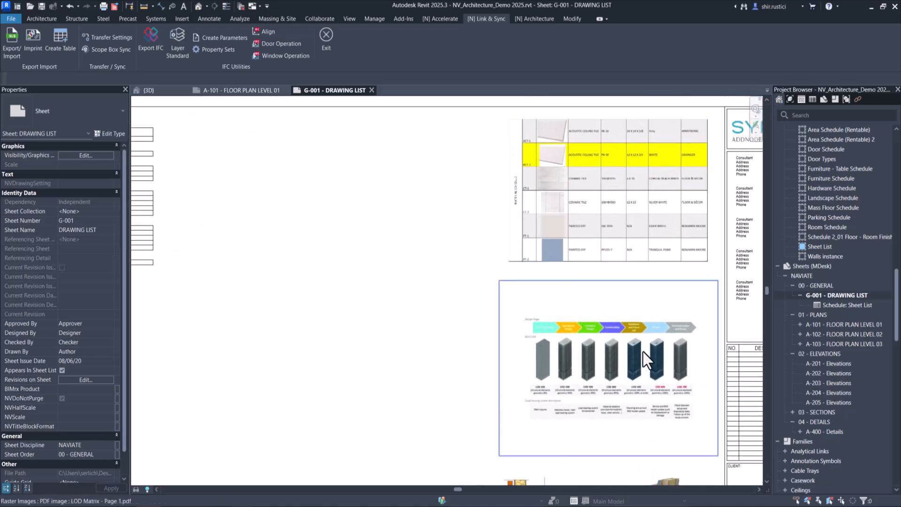
{"action": "left_click", "coordinate": [32, 51]}
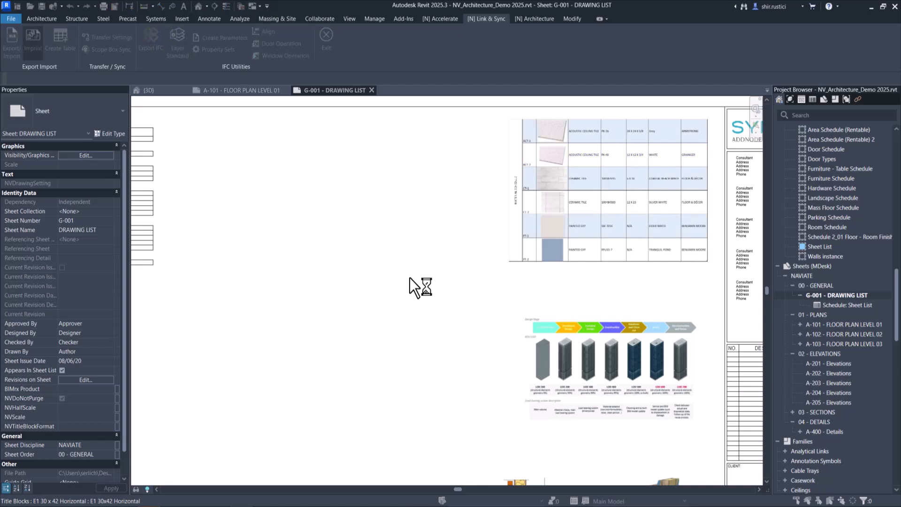
{"action": "left_click_drag", "start_coordinate": [478, 80], "coordinate": [328, 73]}
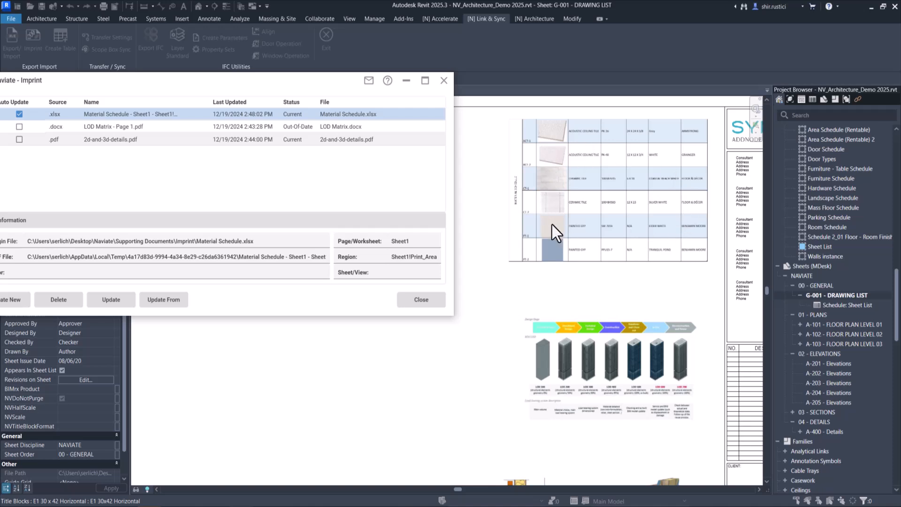
{"action": "left_click", "coordinate": [126, 128]}
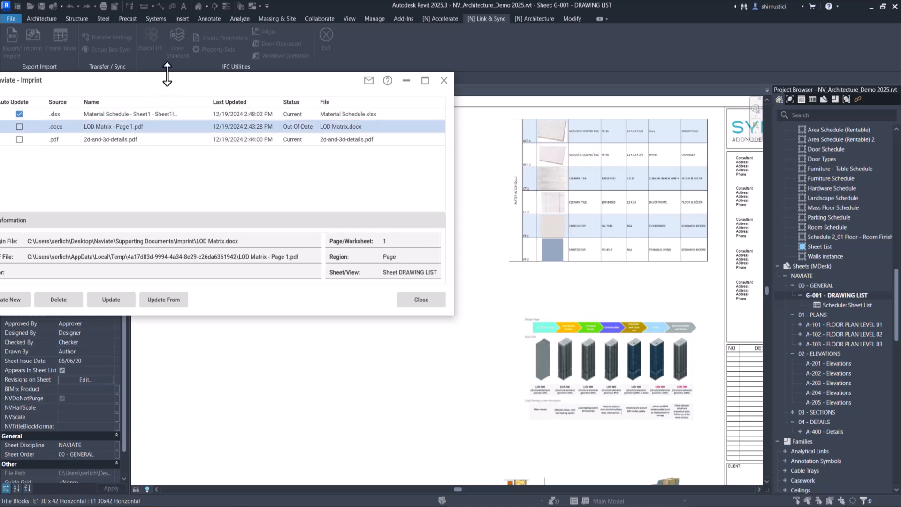
{"action": "left_click_drag", "start_coordinate": [174, 80], "coordinate": [205, 71]}
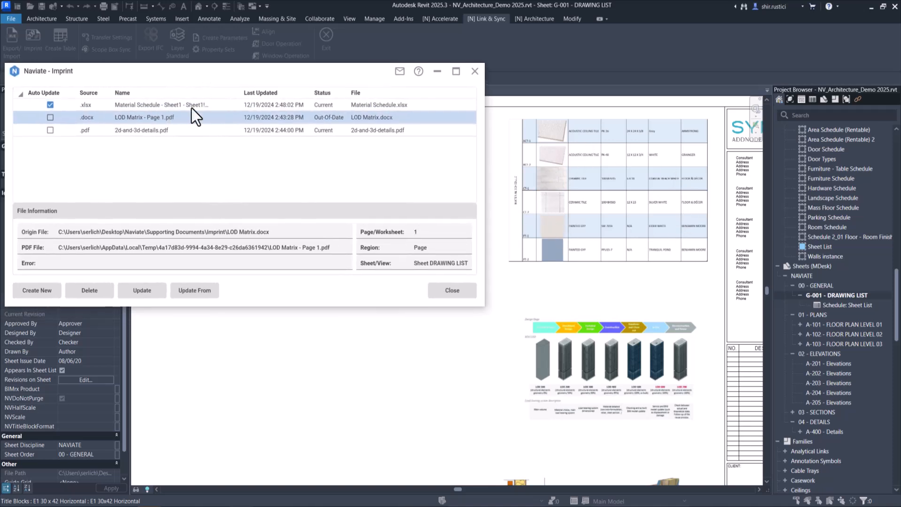
{"action": "left_click", "coordinate": [142, 290]}
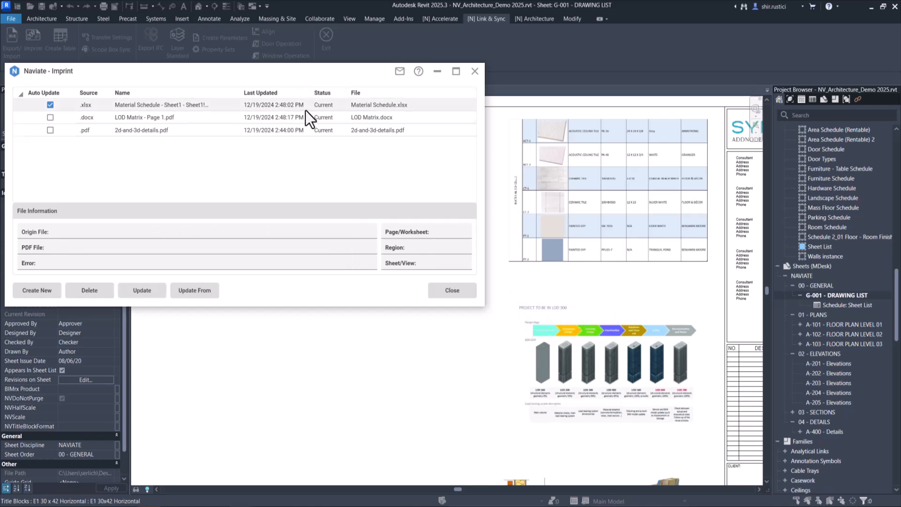
{"action": "left_click", "coordinate": [444, 292]}
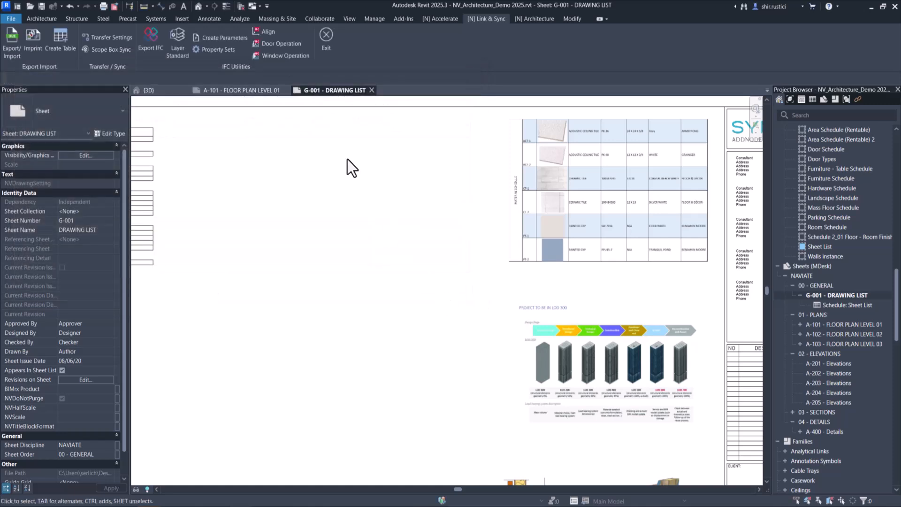